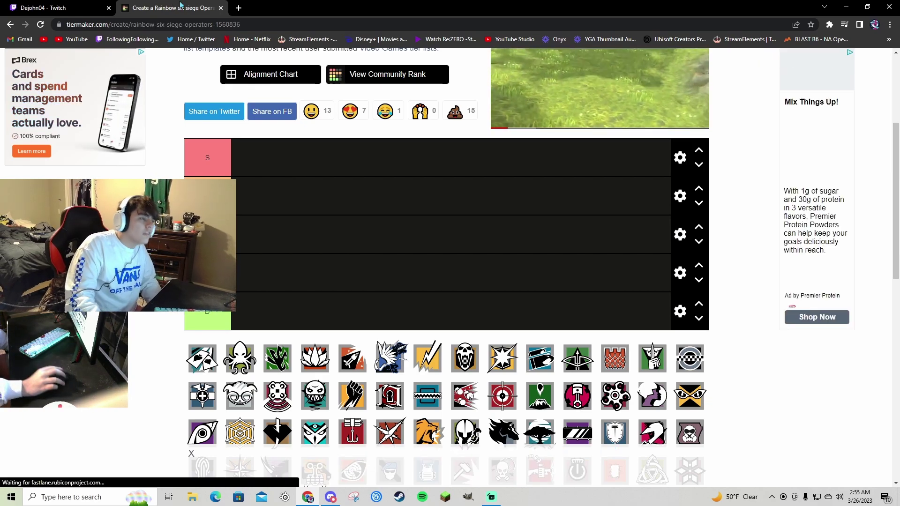
Place the white diamond operator icon into the S tier row
scroll(272, 182, "down", 2)
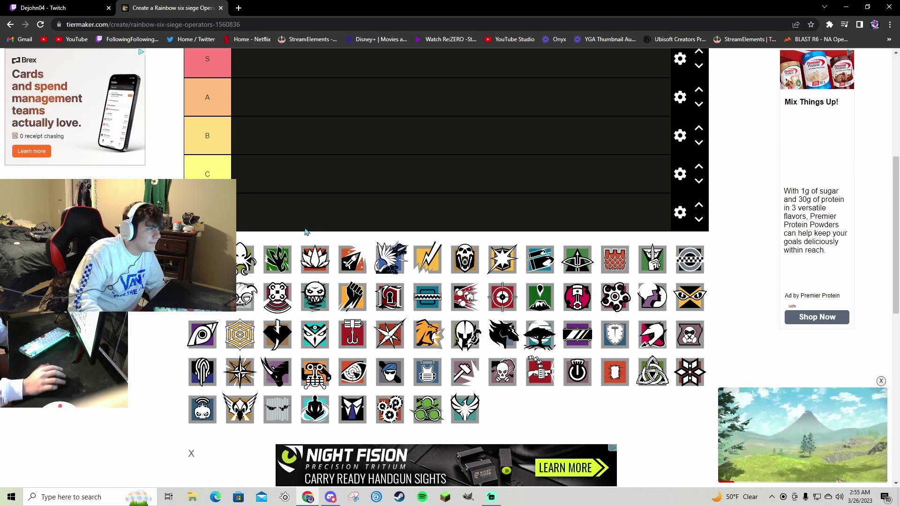
scroll(291, 241, "up", 1)
left_click_drag(201, 317, 340, 119)
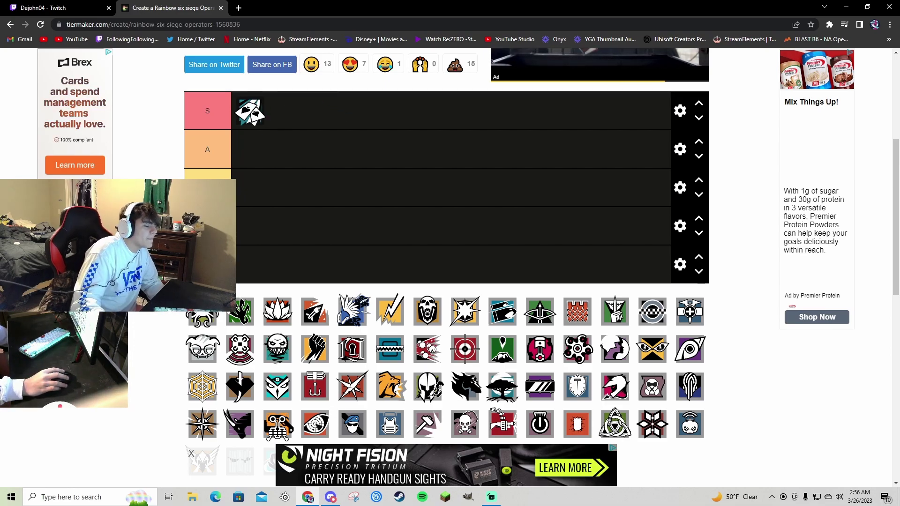
Put the octopus operator in A, the green operator in C and the lotus operator in B
left_click_drag(210, 321, 313, 152)
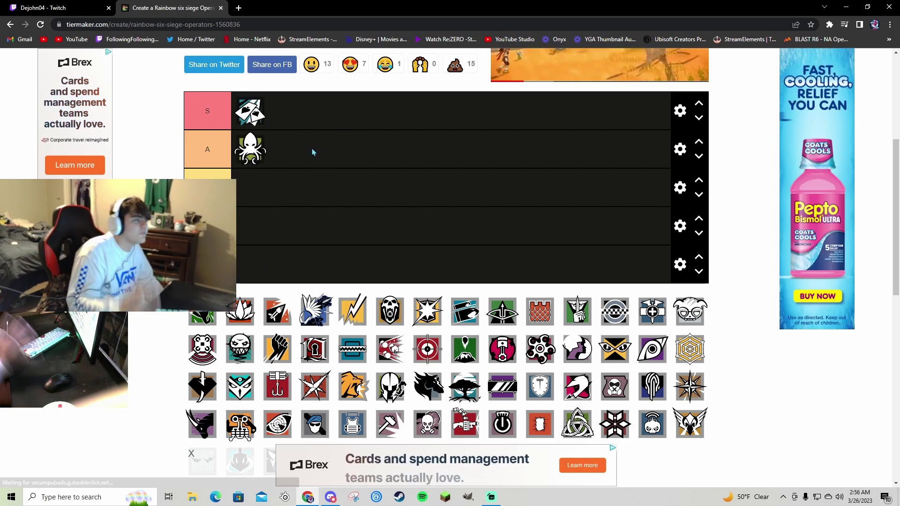
left_click_drag(207, 313, 279, 232)
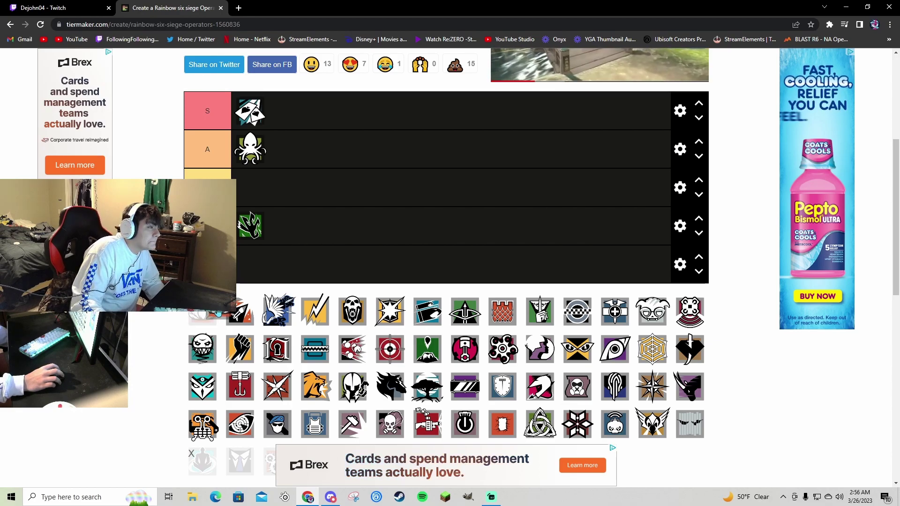
left_click_drag(199, 319, 285, 203)
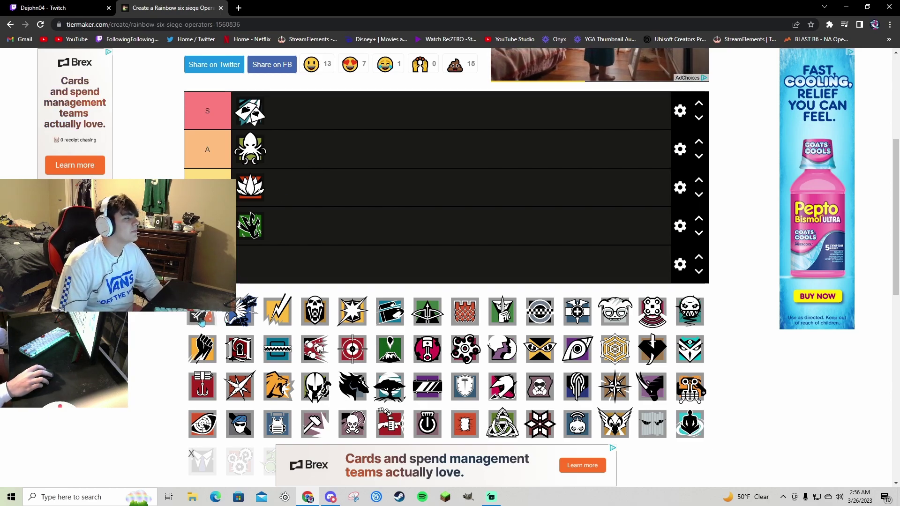
Rank the red-and-white operator in B, and add the winged blue operator to S
left_click_drag(200, 321, 367, 239)
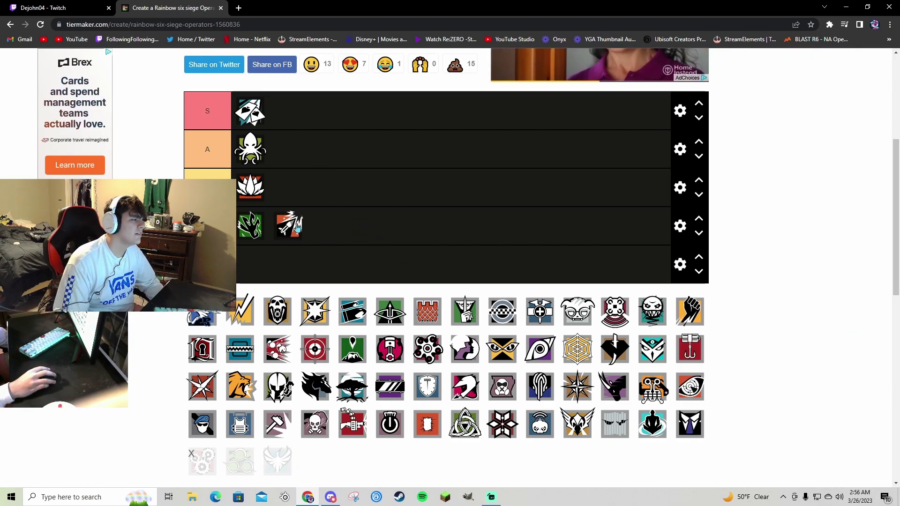
left_click_drag(289, 225, 289, 186)
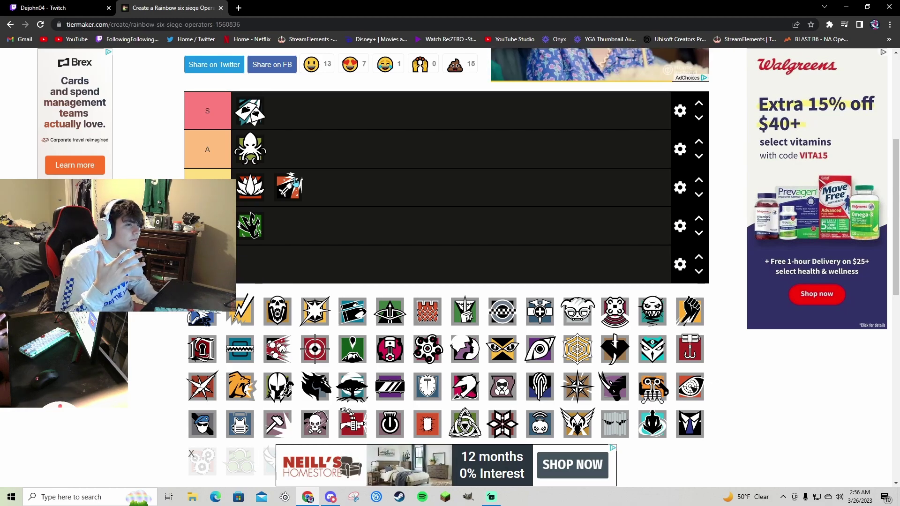
left_click_drag(204, 317, 366, 113)
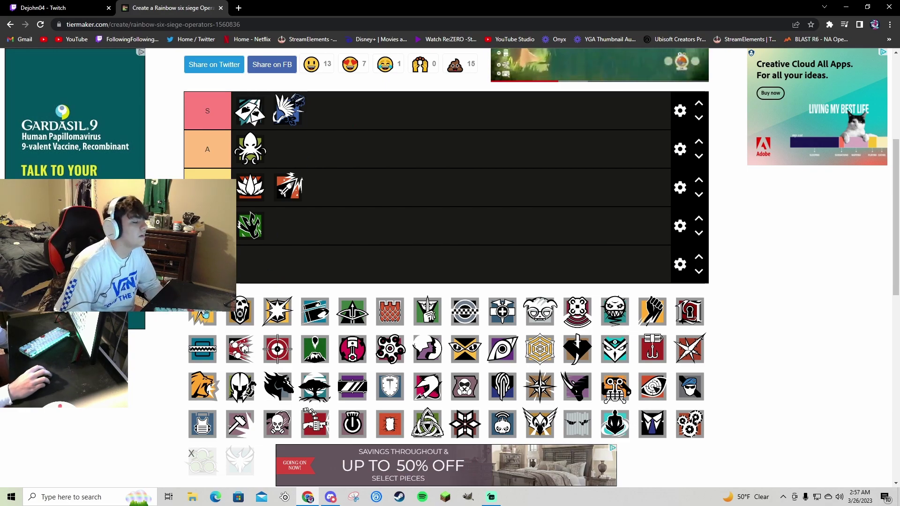
Add the yellow lightning operator to B, and the skull and starburst operators to D
left_click_drag(206, 314, 384, 182)
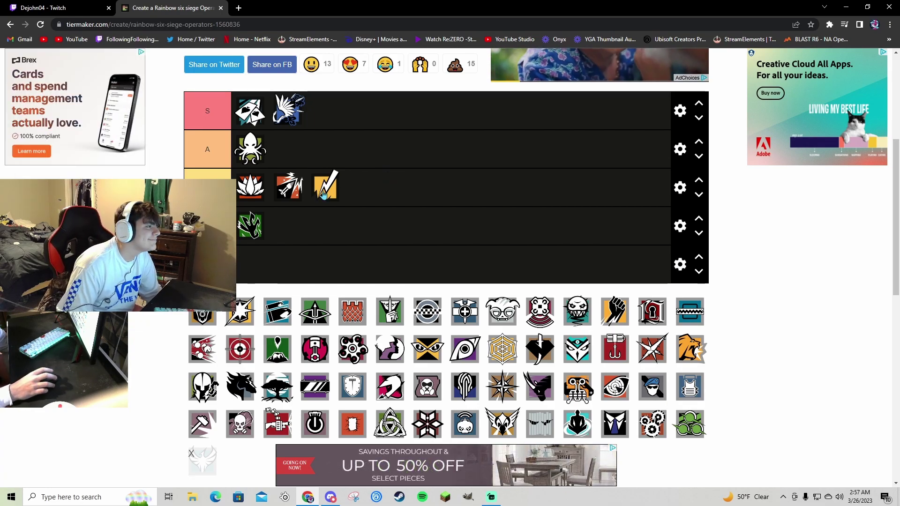
left_click_drag(202, 315, 302, 258)
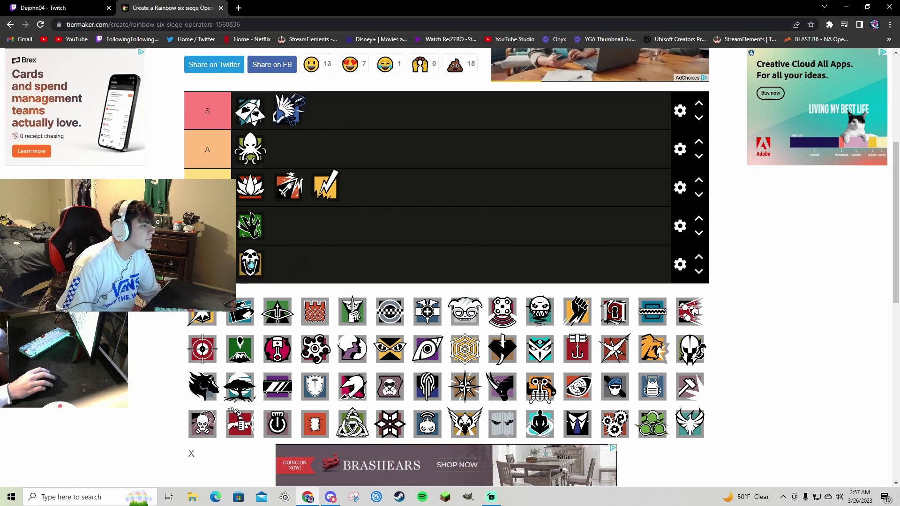
left_click_drag(202, 315, 287, 261)
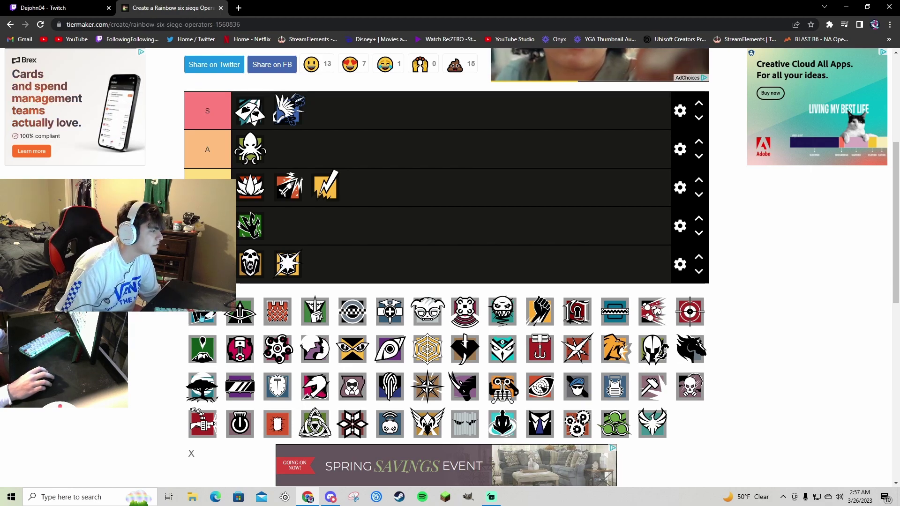
Add the teal card operator to S, and the green arrow and red brick-pattern operators to A
left_click_drag(202, 315, 364, 119)
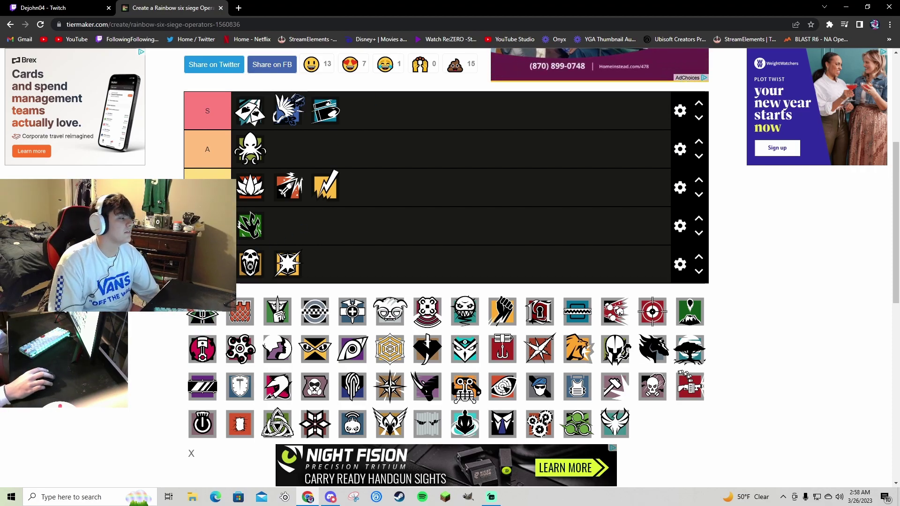
left_click_drag(202, 313, 409, 147)
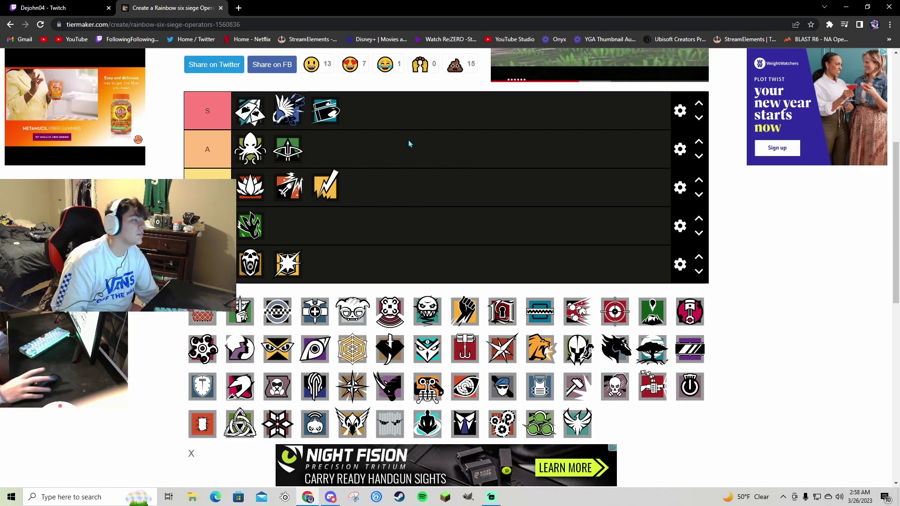
left_click_drag(203, 318, 371, 143)
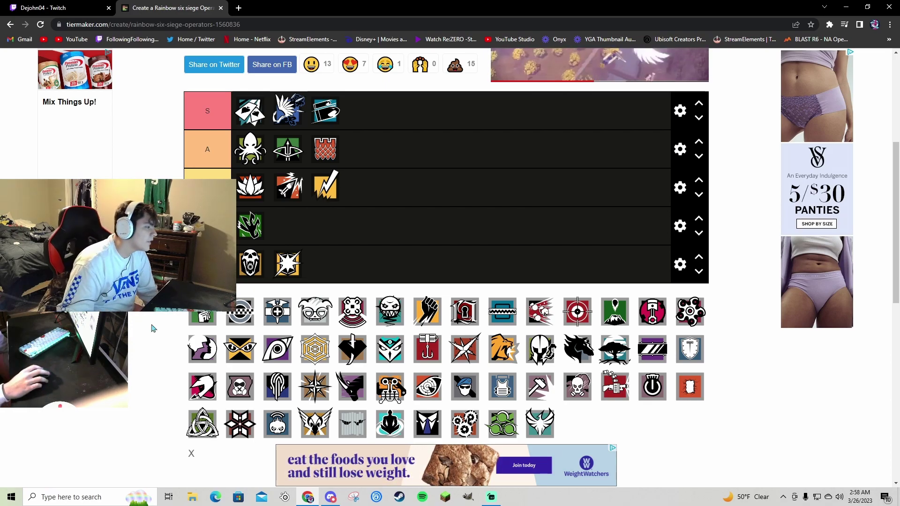
Add two operators, including the checkered emblem, to D, and the medic and goggled-face operators to A
left_click_drag(202, 318, 328, 270)
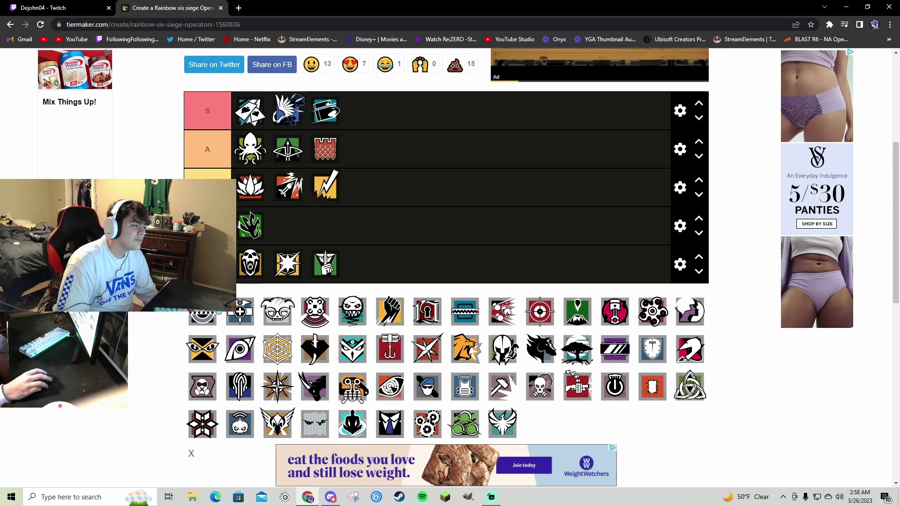
left_click_drag(203, 313, 366, 272)
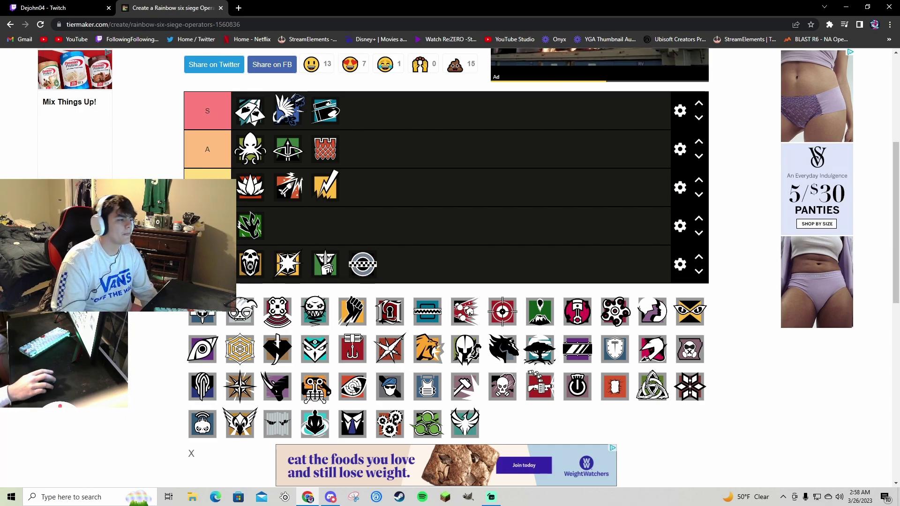
left_click_drag(200, 316, 370, 156)
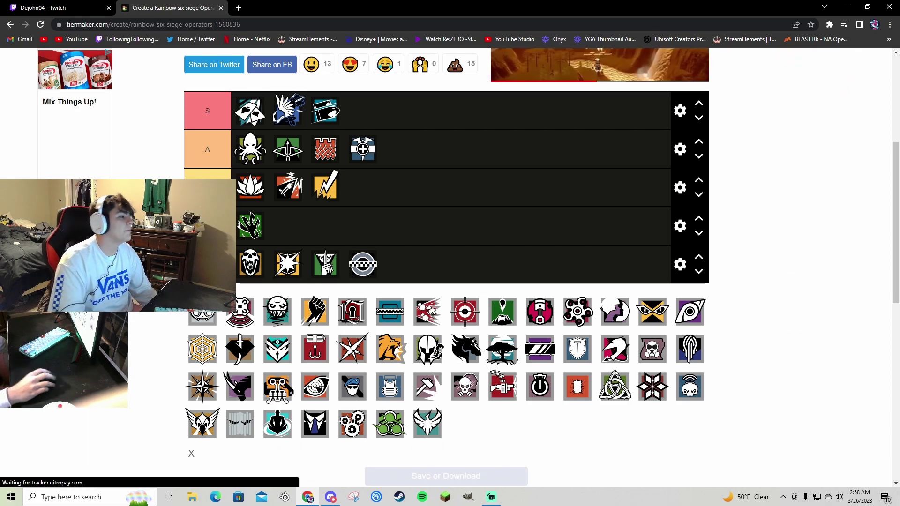
left_click_drag(203, 318, 424, 164)
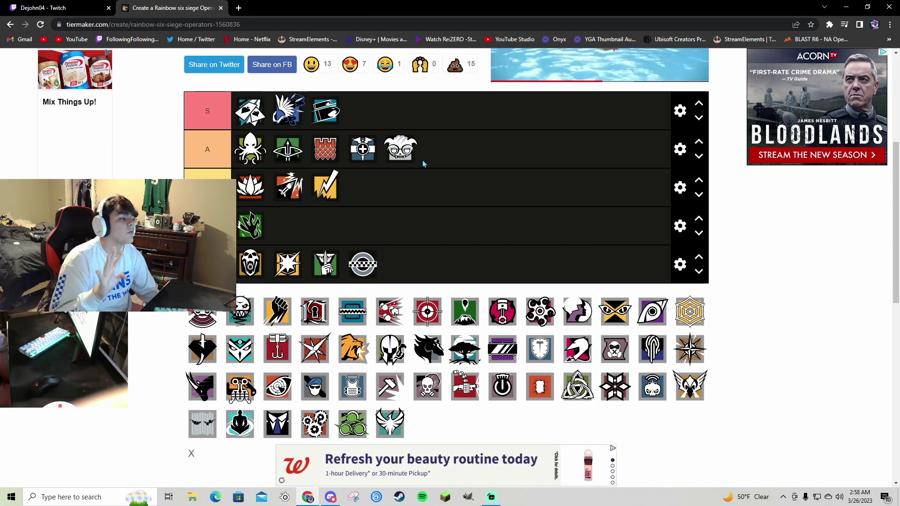
Put the round red-and-white and grinning mask operators in C, the fist in B, and the red doorway in S
left_click_drag(202, 314, 398, 232)
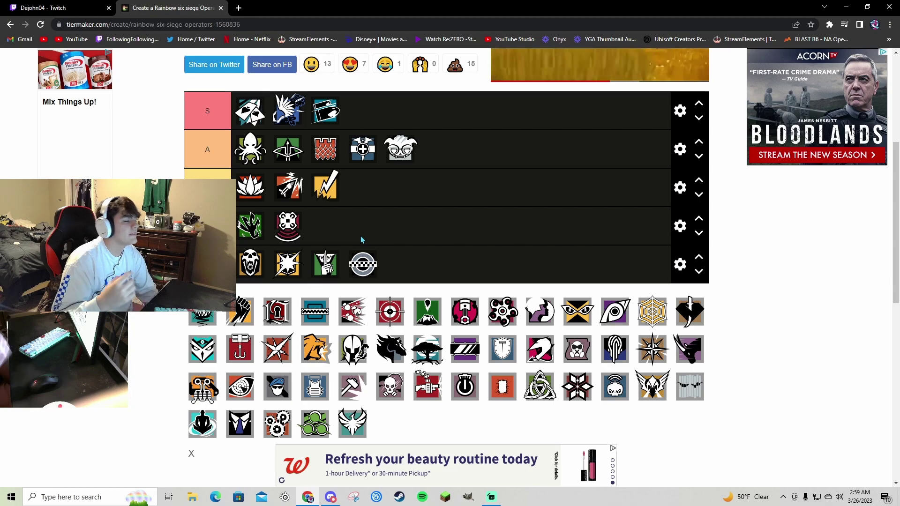
left_click_drag(203, 311, 395, 220)
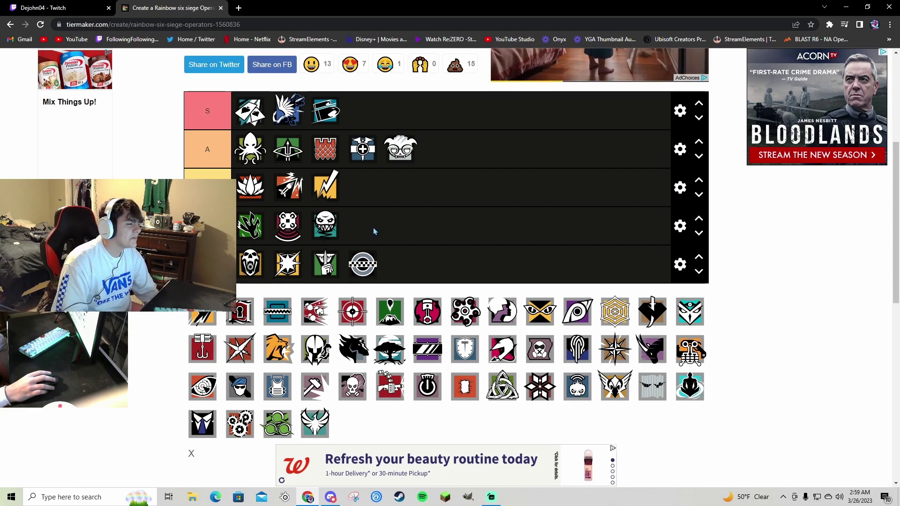
left_click_drag(203, 320, 397, 187)
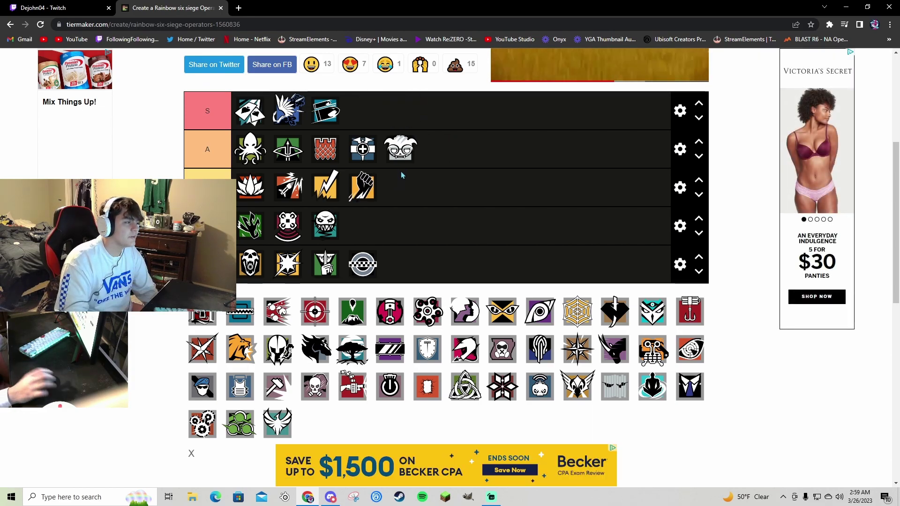
left_click_drag(202, 311, 417, 111)
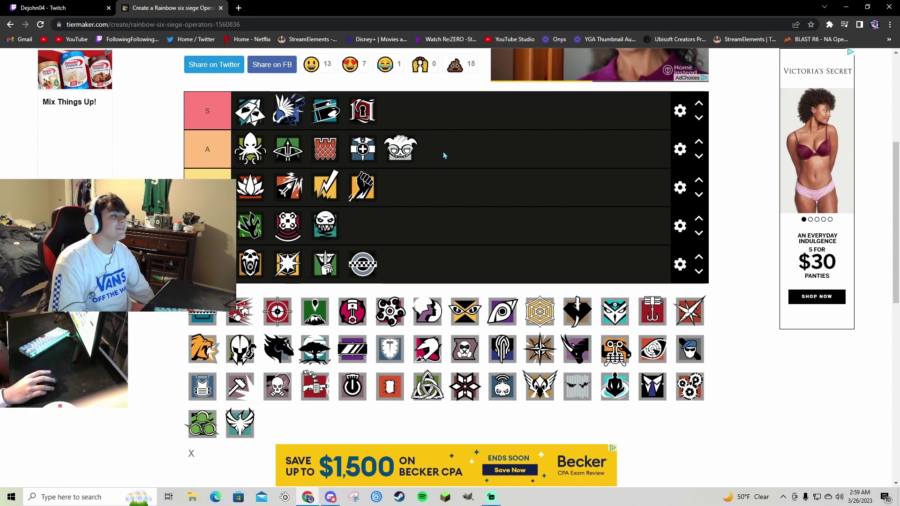
Add one operator each to A and C, the red target to D, and the green mountain to S
left_click_drag(205, 315, 510, 144)
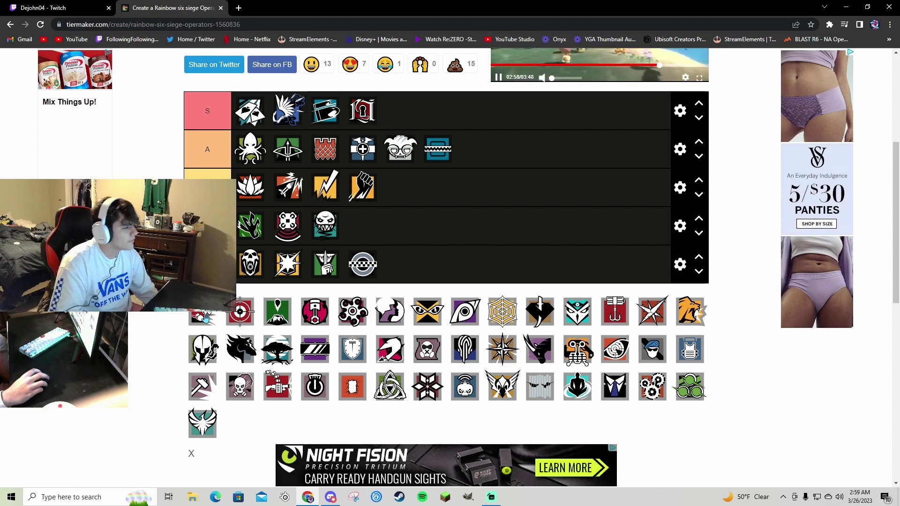
left_click_drag(205, 317, 413, 233)
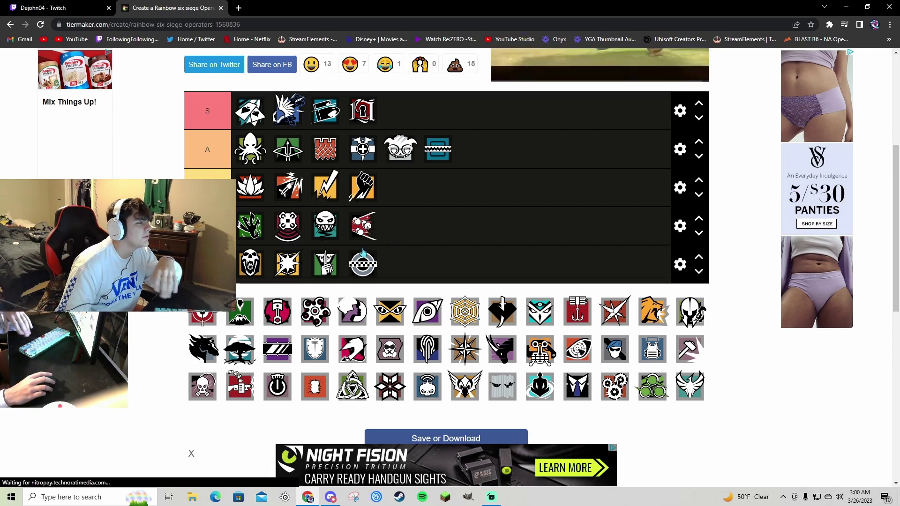
left_click_drag(203, 318, 423, 274)
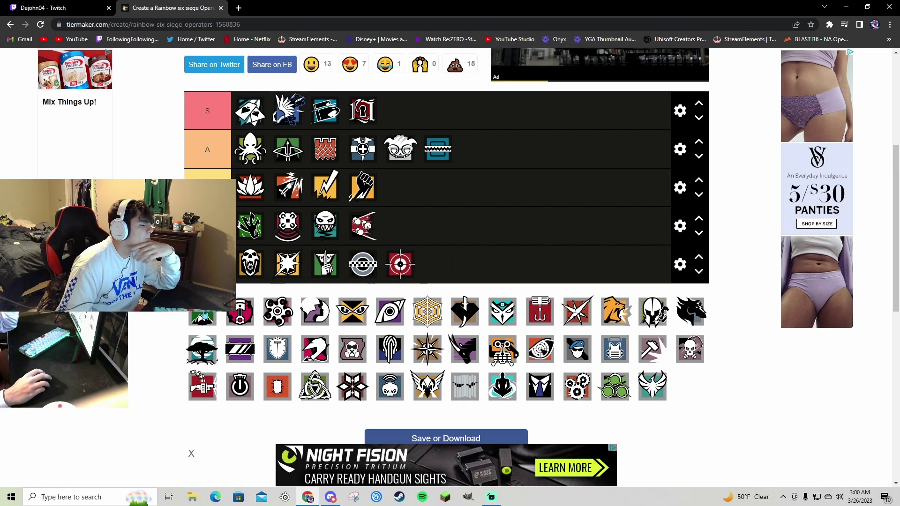
left_click_drag(202, 311, 425, 110)
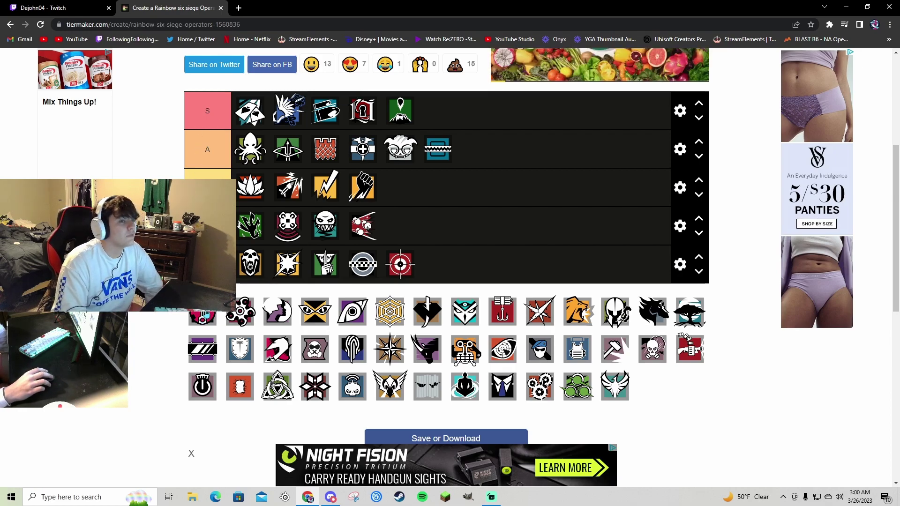
Put the pink operator in B, then the next two operators in A and S
left_click_drag(203, 317, 441, 200)
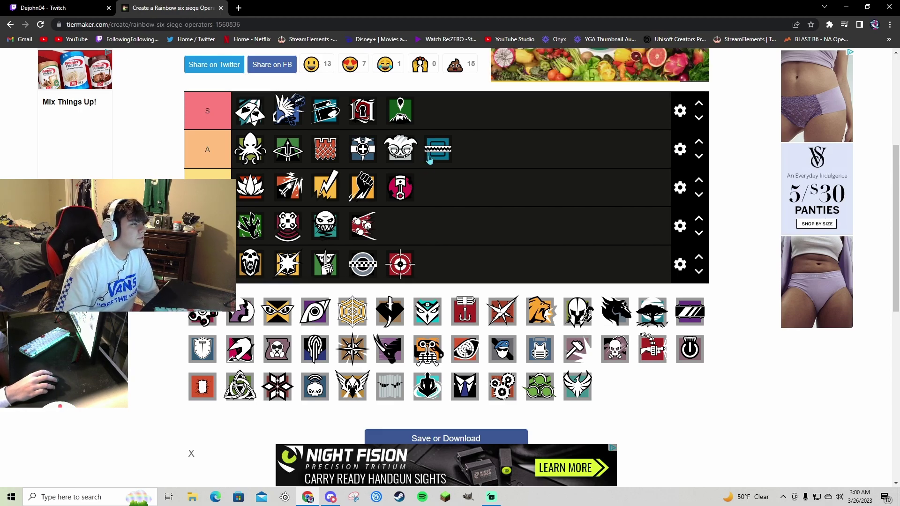
left_click_drag(202, 312, 475, 149)
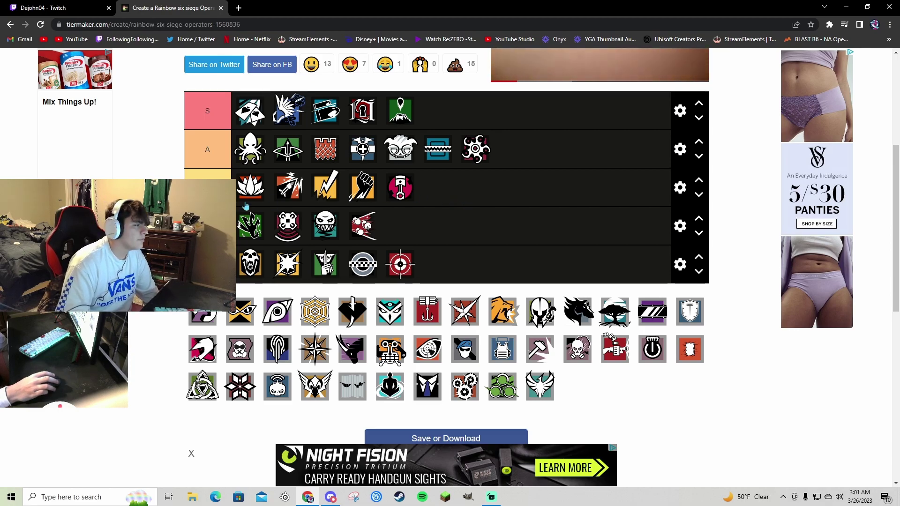
left_click_drag(203, 312, 477, 116)
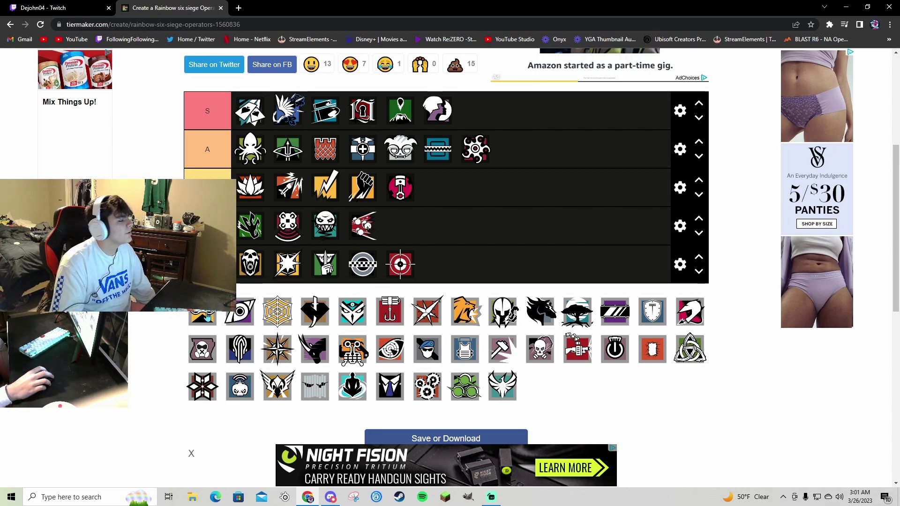
Place two operators, including the purple eye, in C, and the spider-web operator in S
left_click_drag(203, 313, 444, 223)
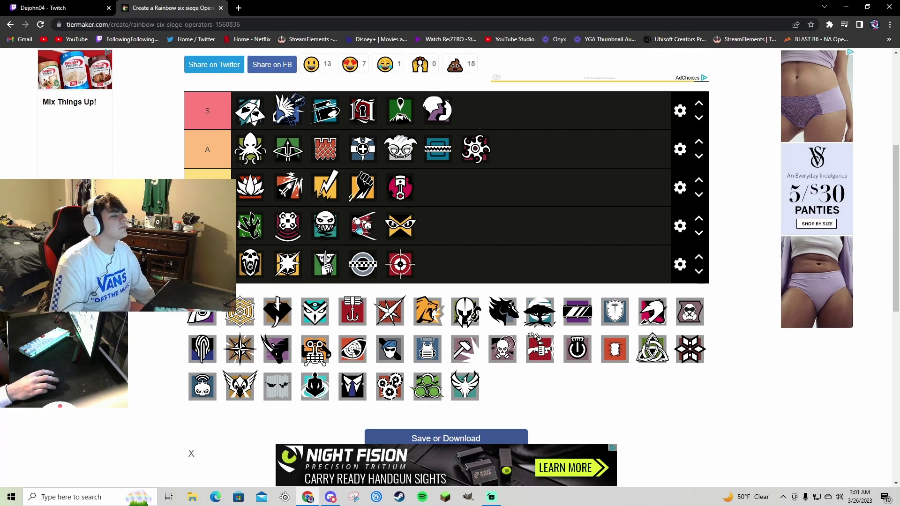
left_click_drag(202, 316, 409, 240)
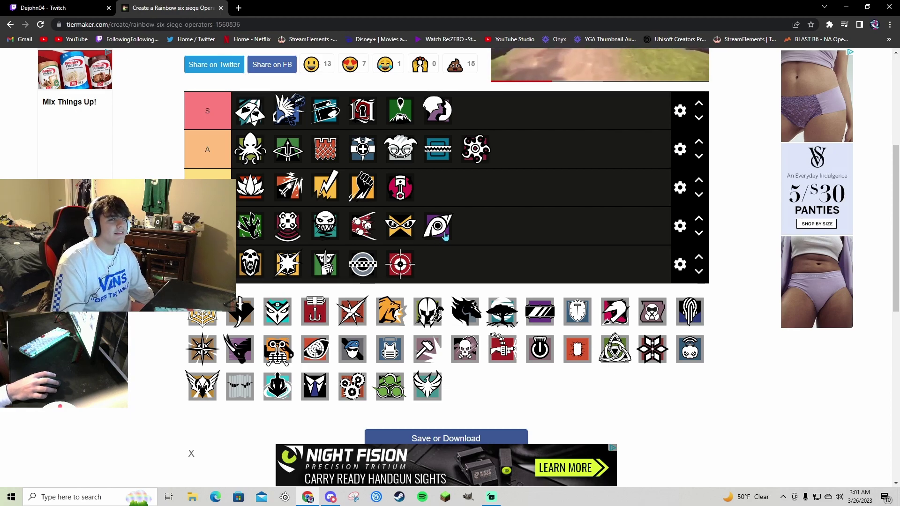
left_click_drag(202, 311, 558, 118)
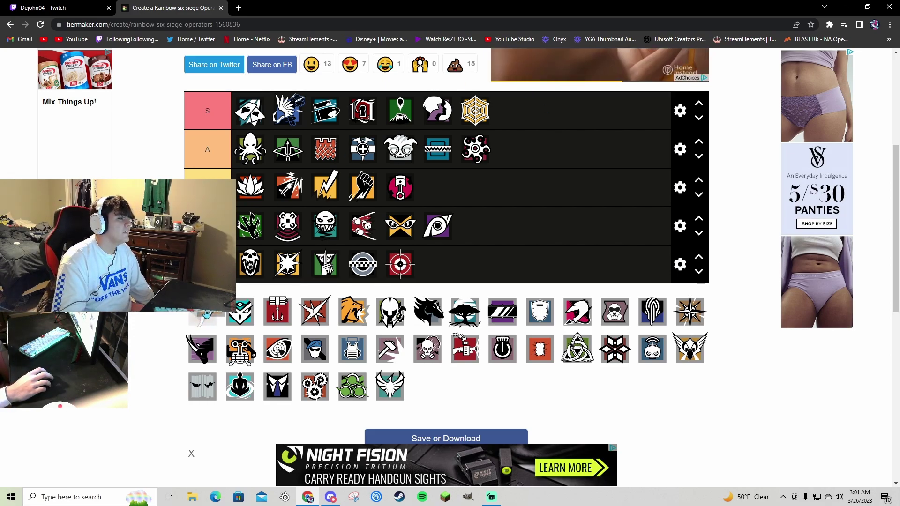
Add one operator to A, the teal owl to D, and the red hook to B
left_click_drag(207, 313, 523, 163)
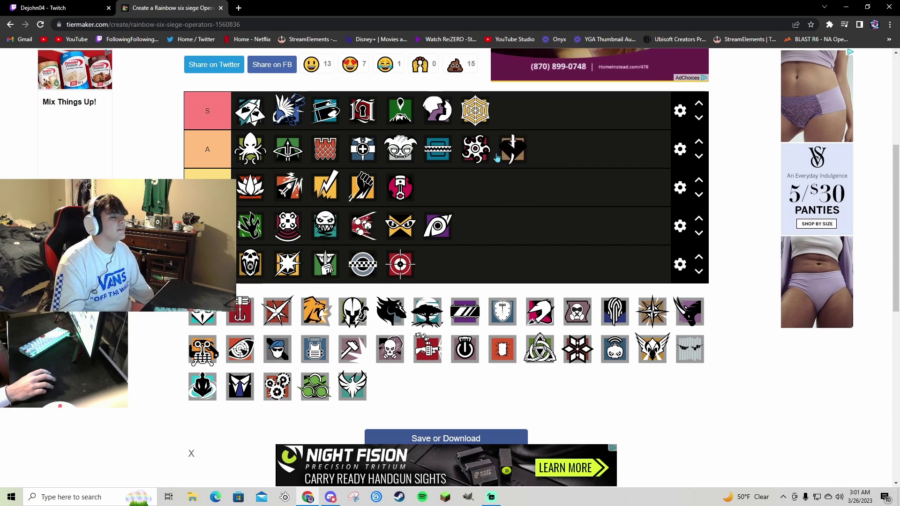
left_click_drag(202, 313, 469, 257)
left_click_drag(203, 315, 463, 190)
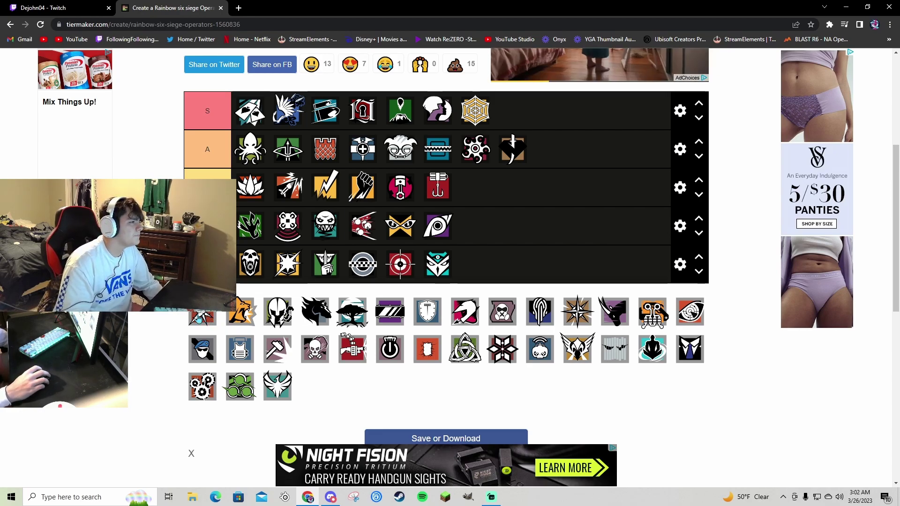
Add the red starburst and orange operators to A, and the helmet operator to B
left_click_drag(202, 318, 565, 161)
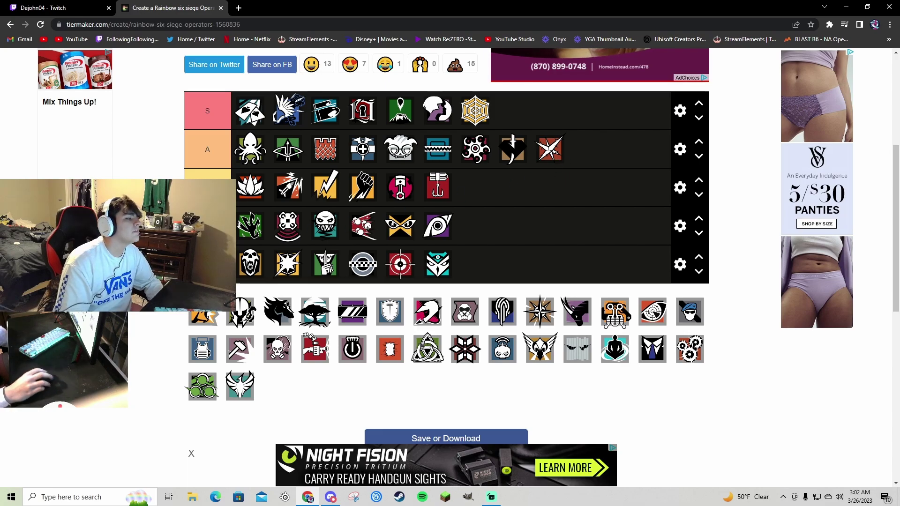
left_click_drag(204, 323, 585, 162)
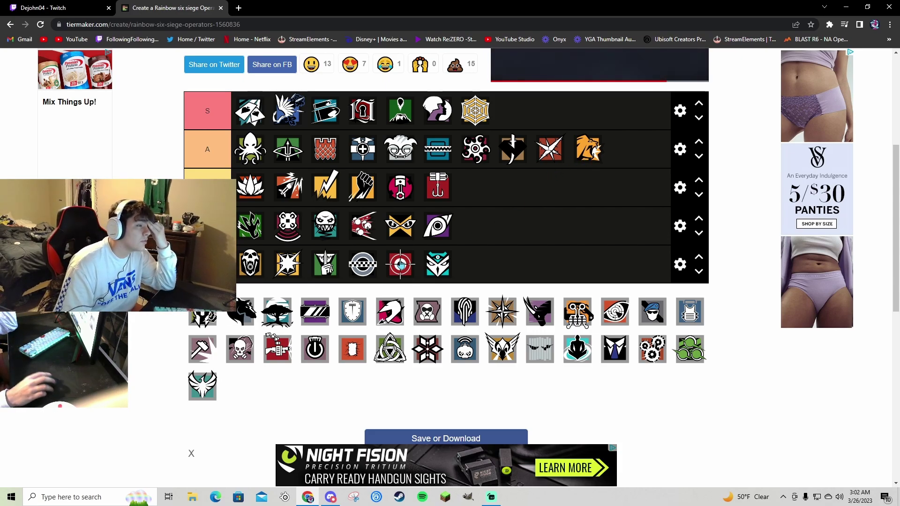
left_click_drag(206, 318, 518, 189)
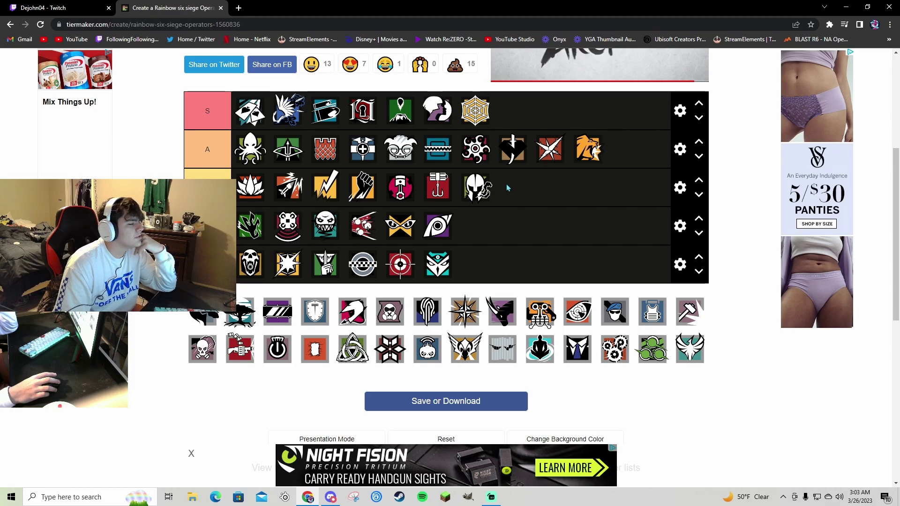
Place the black horse operator in B, and demote the next operator from S to A
left_click_drag(202, 312, 507, 201)
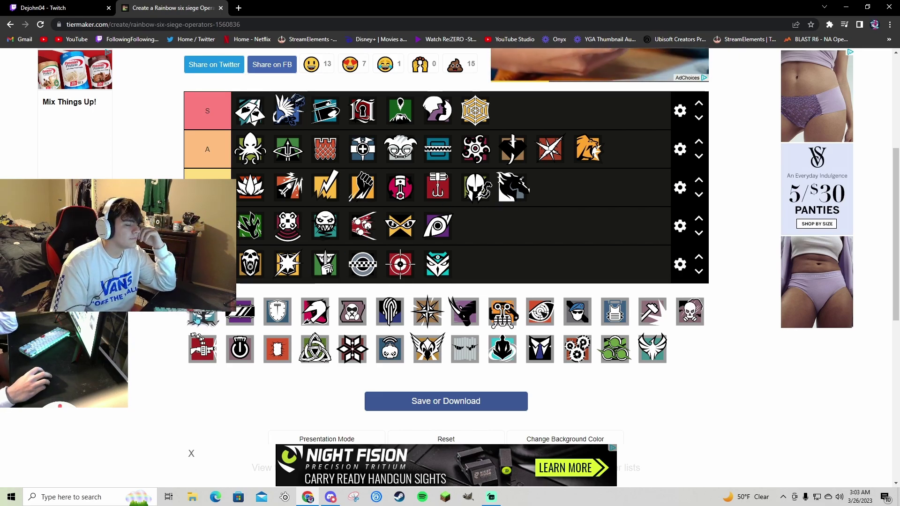
left_click_drag(197, 319, 518, 116)
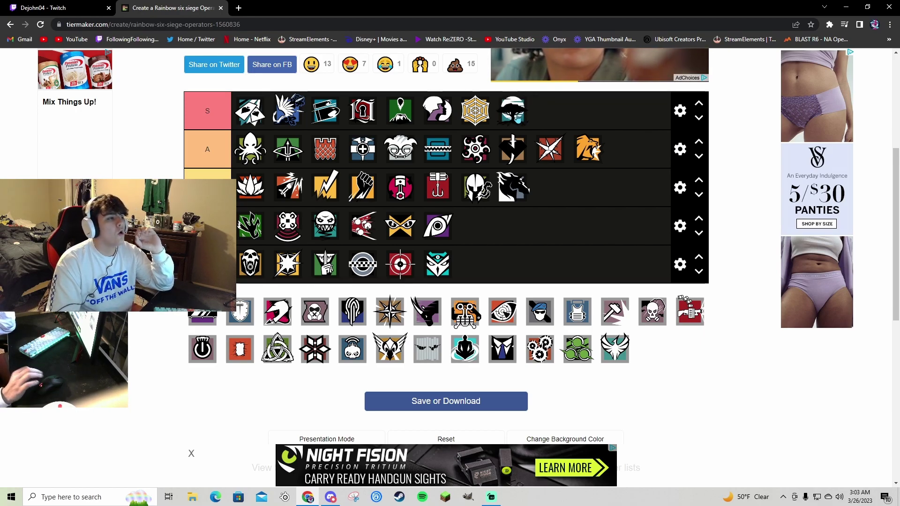
left_click_drag(518, 117, 635, 154)
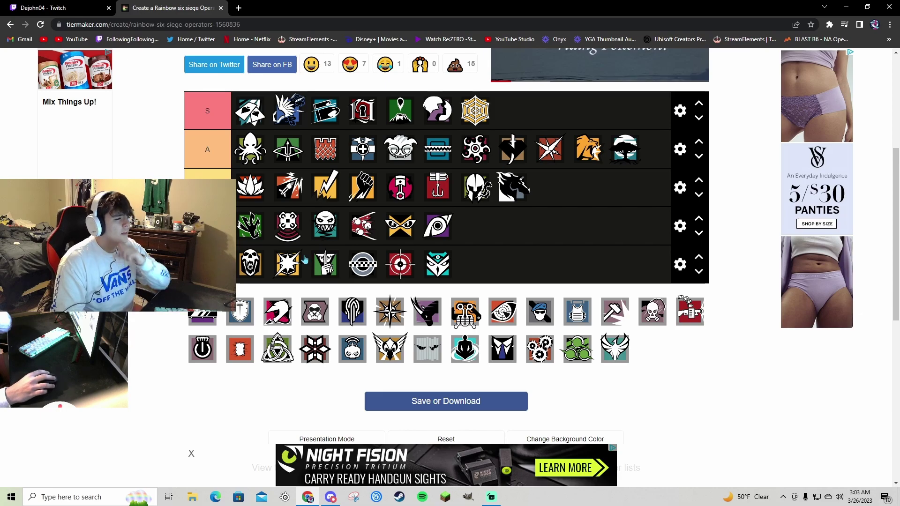
Put the striped purple operator in B, the shield in C, and the pink operator in A
left_click_drag(219, 323, 546, 205)
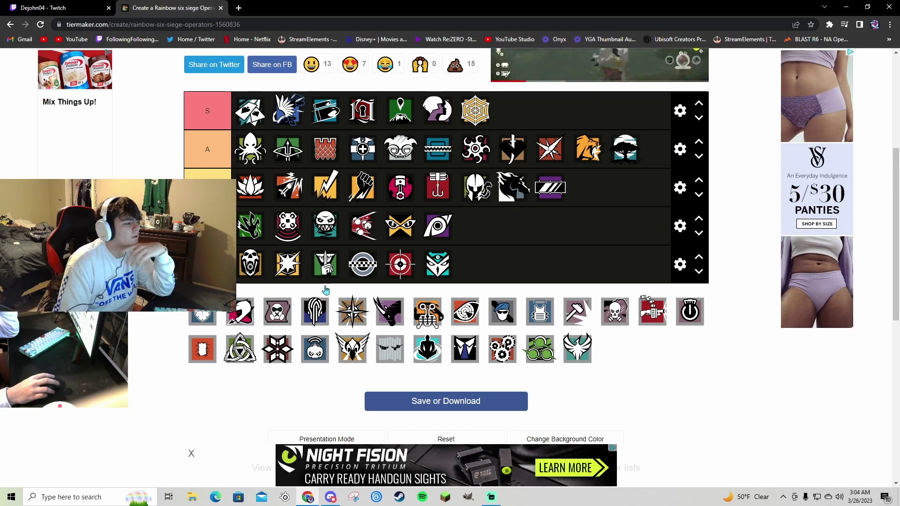
left_click_drag(202, 305, 503, 226)
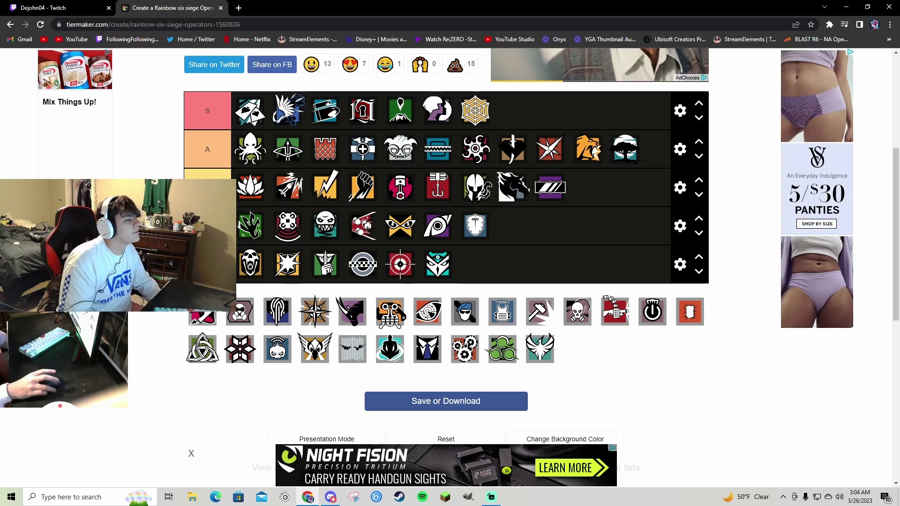
left_click_drag(202, 312, 630, 169)
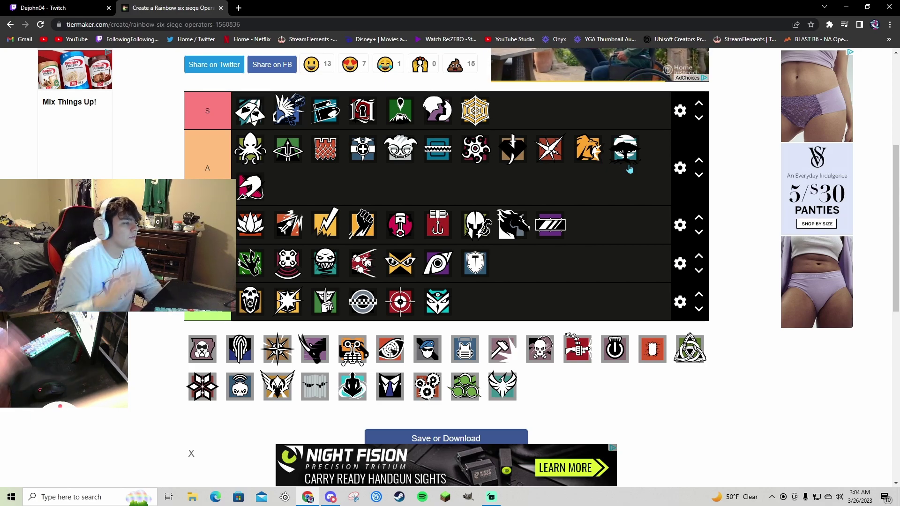
Rank one operator in S, the fingerprint operator in B, and the compass operator in A
left_click_drag(202, 349, 533, 132)
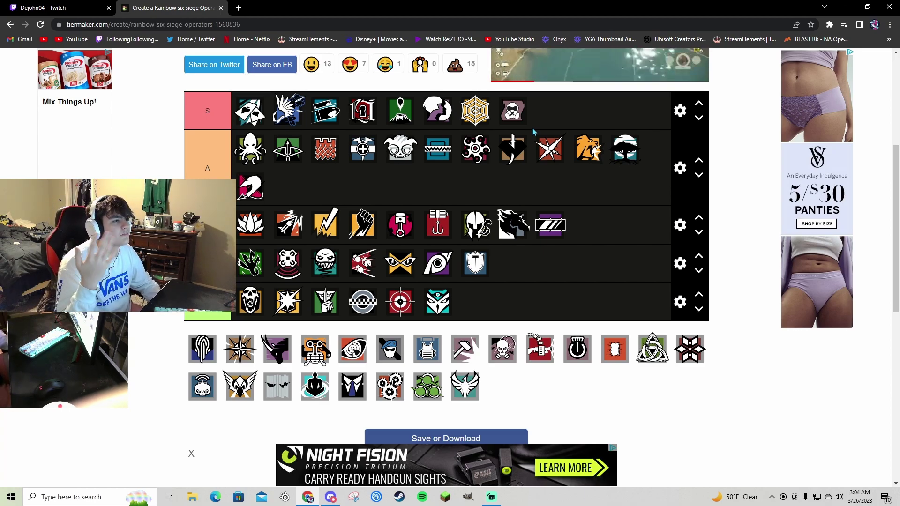
left_click_drag(202, 349, 532, 241)
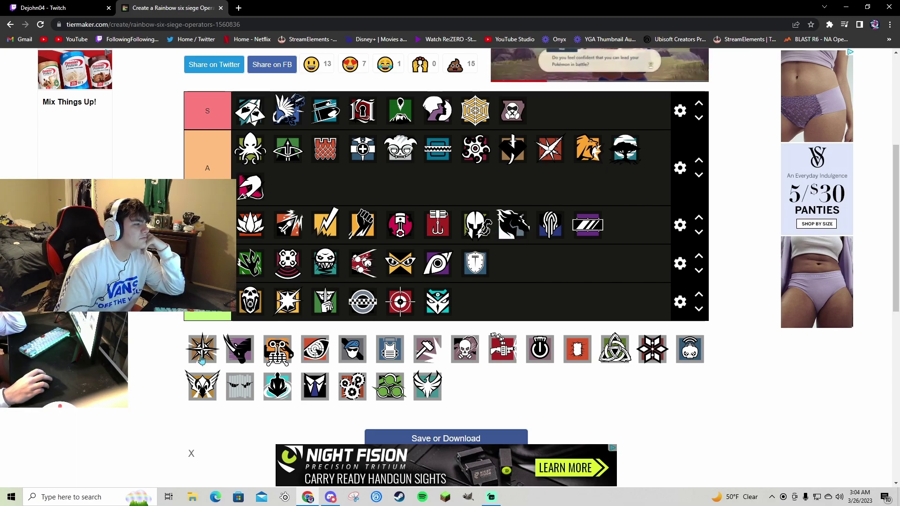
left_click_drag(202, 360, 634, 239)
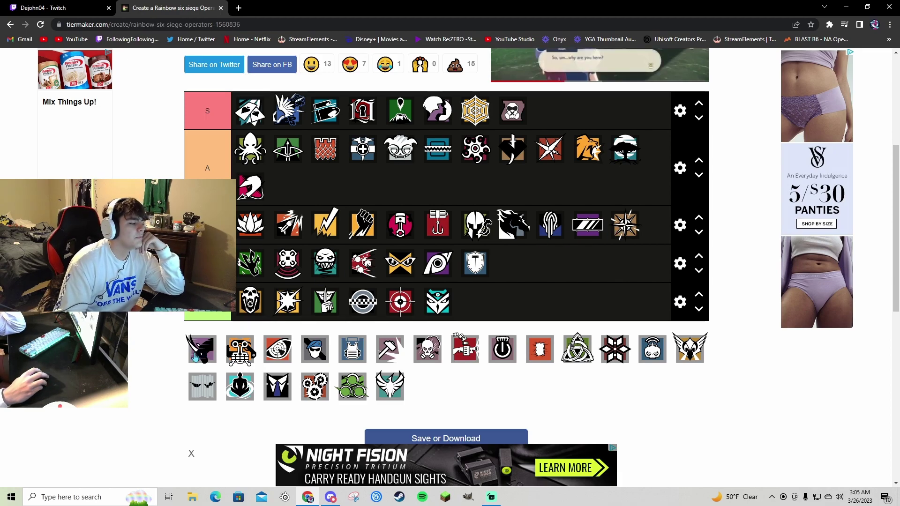
Add one more operator each to S and A, and the gray eye icon to B
left_click_drag(195, 357, 576, 117)
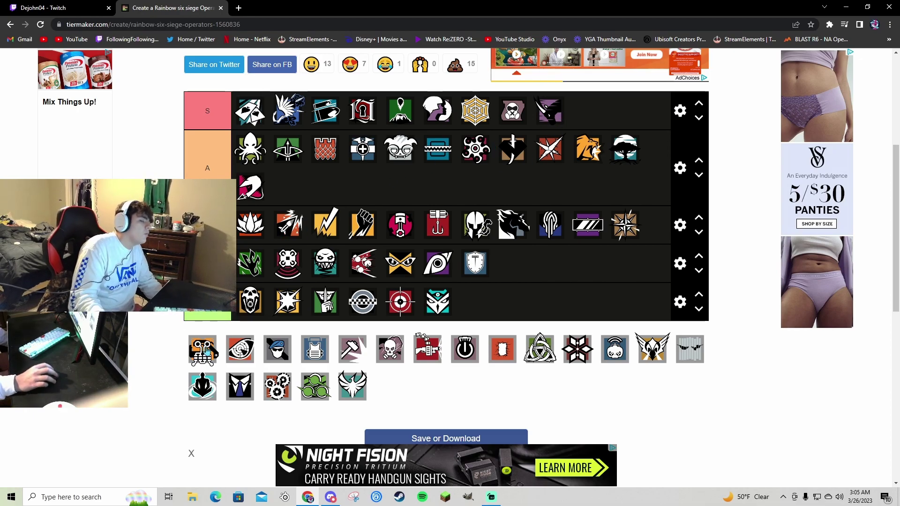
left_click_drag(201, 356, 527, 184)
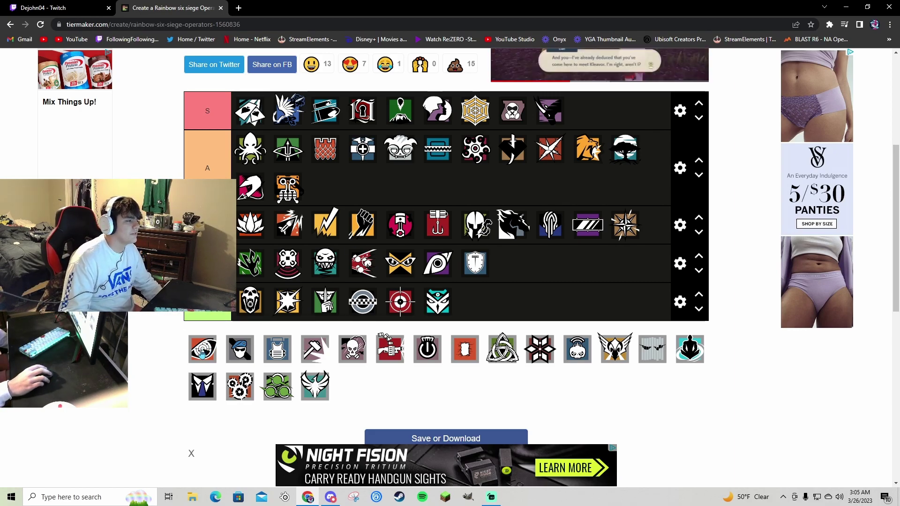
left_click_drag(202, 353, 460, 266)
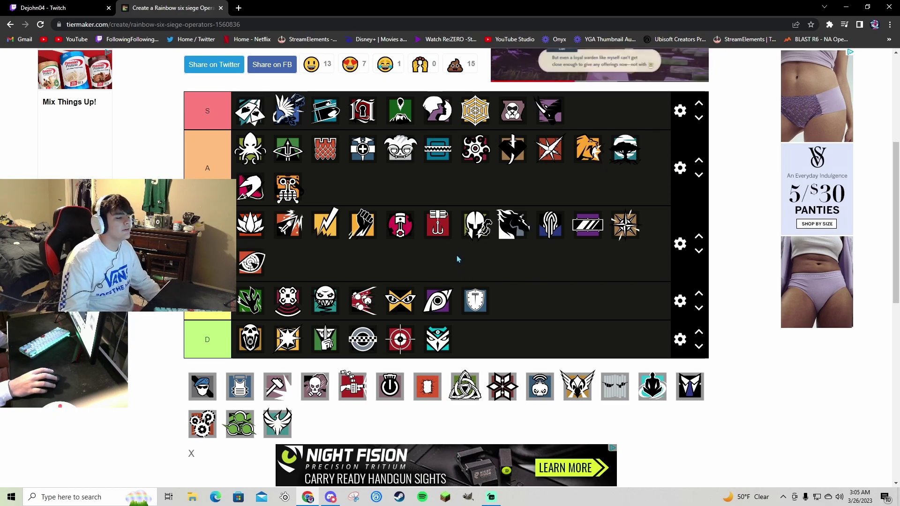
Place the blue beret in D, armored vest in C, hammer in A, skull in S, red icon in B
left_click_drag(202, 387, 500, 357)
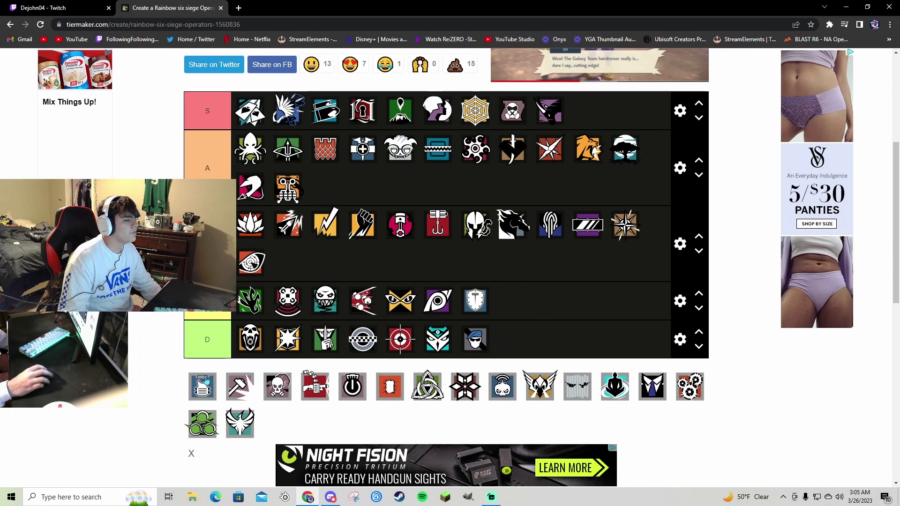
left_click_drag(204, 385, 515, 306)
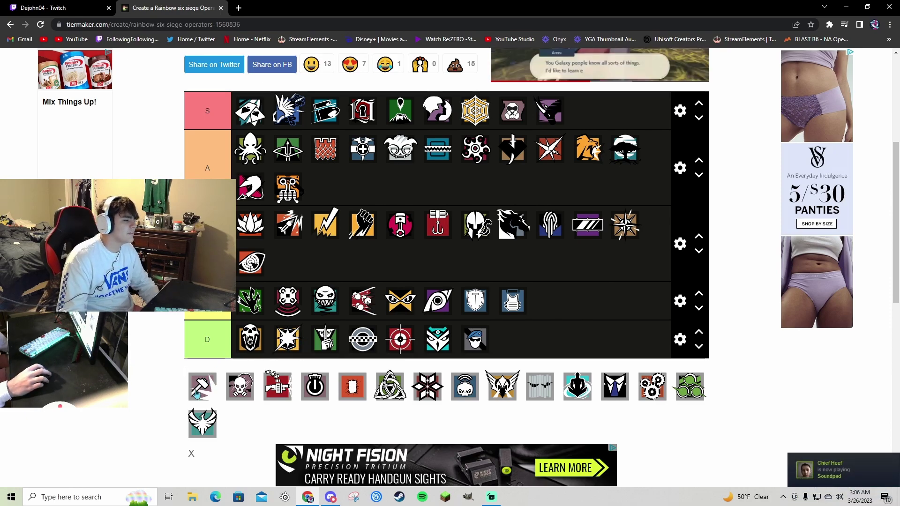
left_click_drag(202, 387, 473, 179)
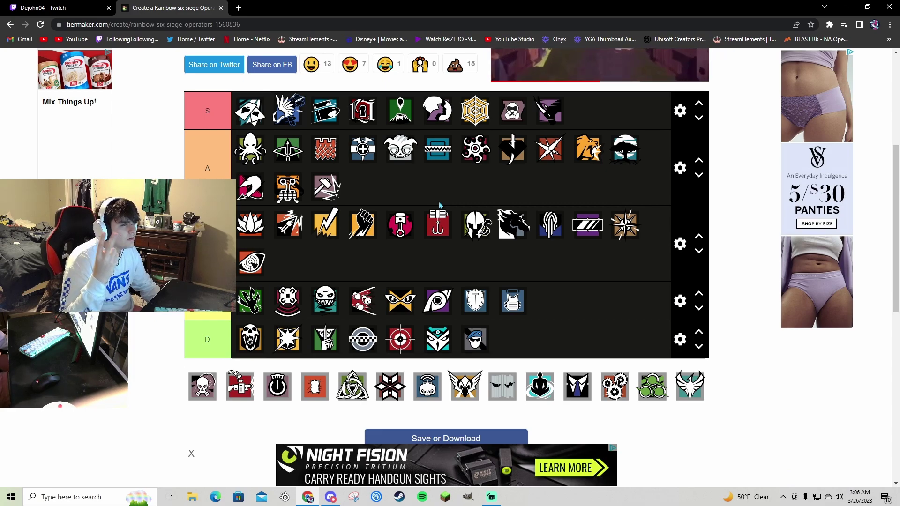
left_click_drag(202, 386, 602, 124)
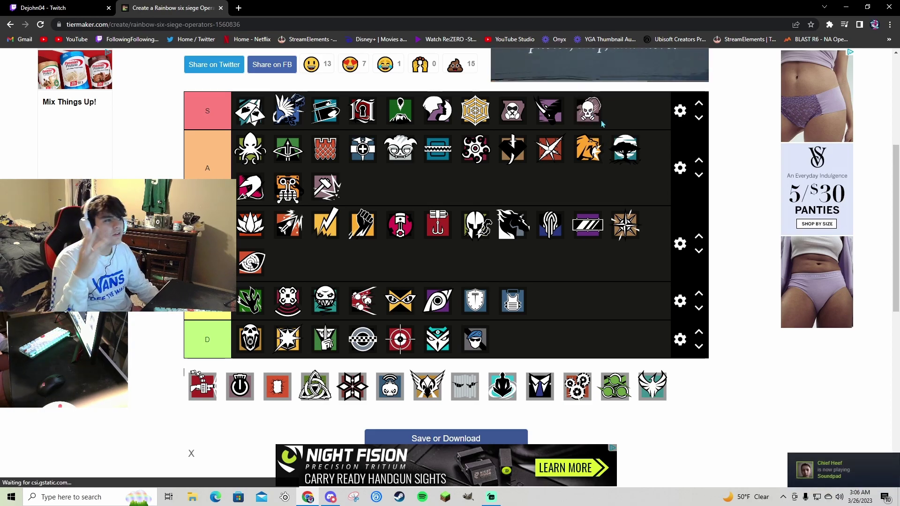
left_click_drag(202, 386, 452, 266)
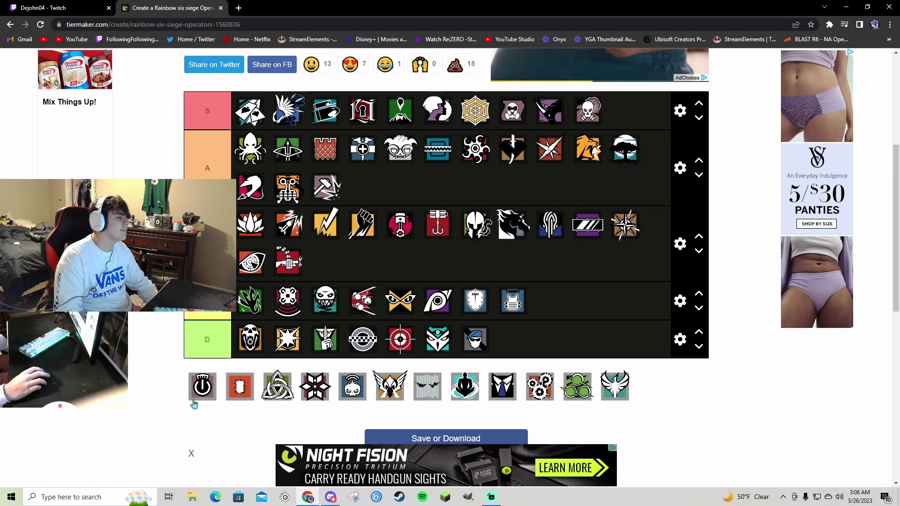
Add the power-symbol and gray round icons to S, red square to A, triquetra and star to B
left_click_drag(203, 387, 628, 116)
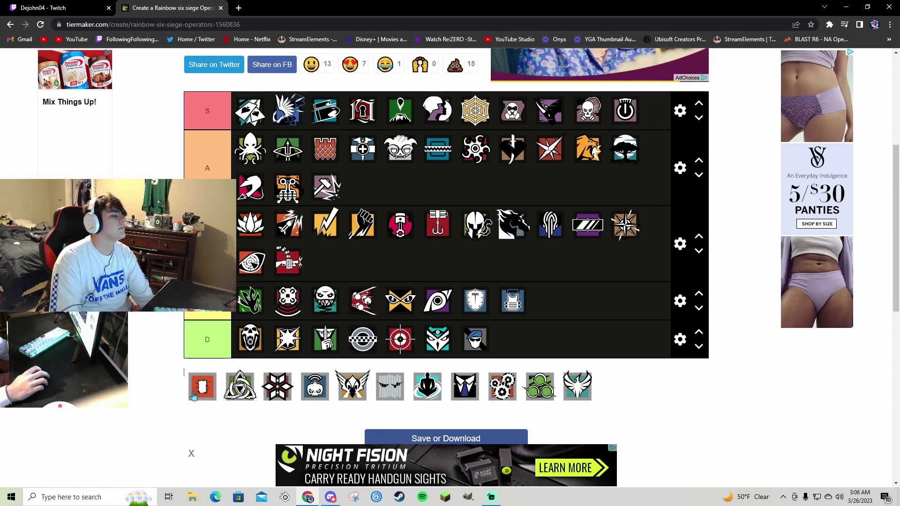
left_click_drag(202, 387, 520, 175)
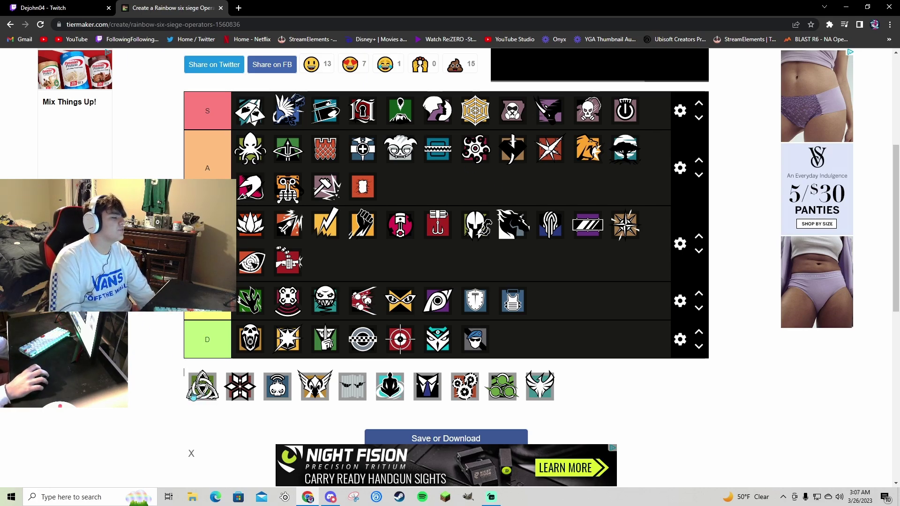
left_click_drag(192, 396, 407, 279)
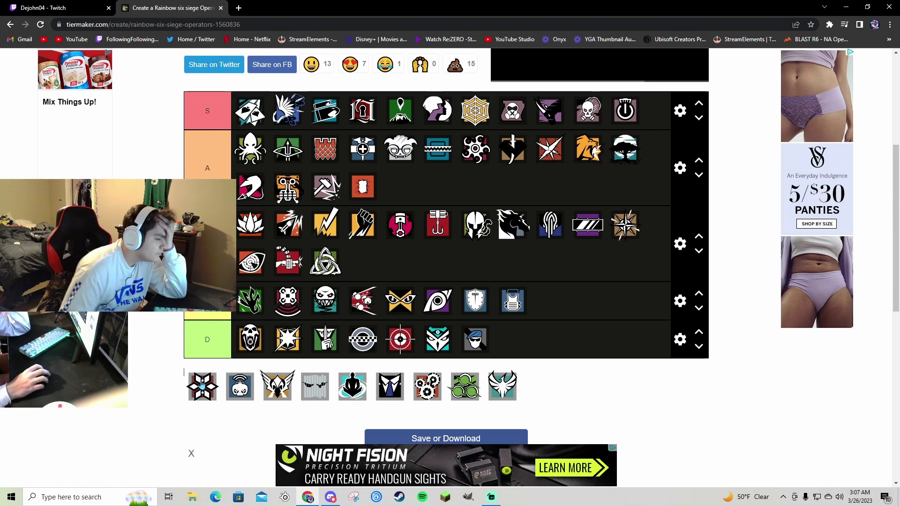
left_click_drag(201, 386, 452, 264)
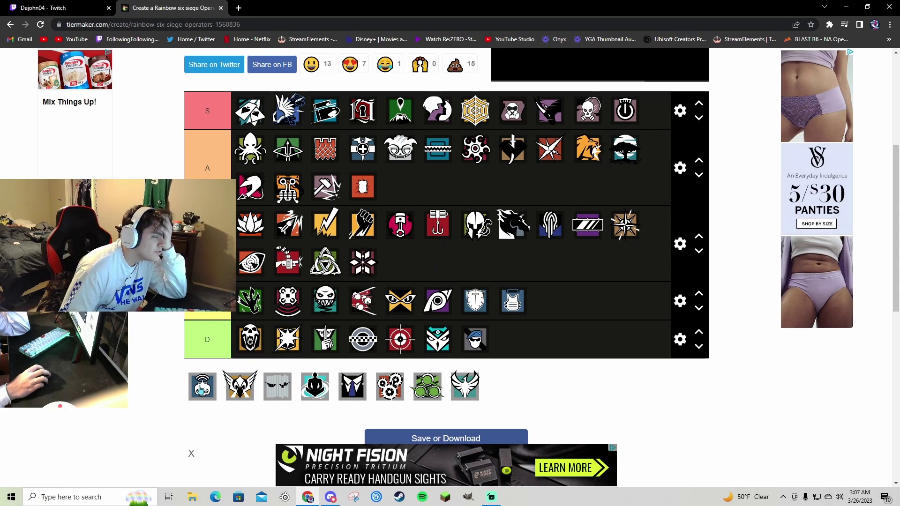
left_click_drag(202, 387, 621, 132)
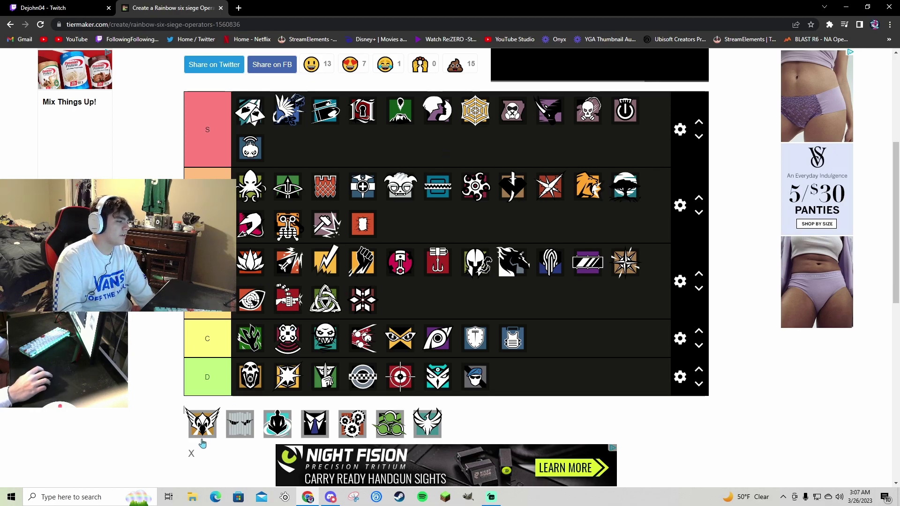
Put the winged icon in A, the grille icon in C, and the hooded teal icon in S
left_click_drag(202, 442, 509, 222)
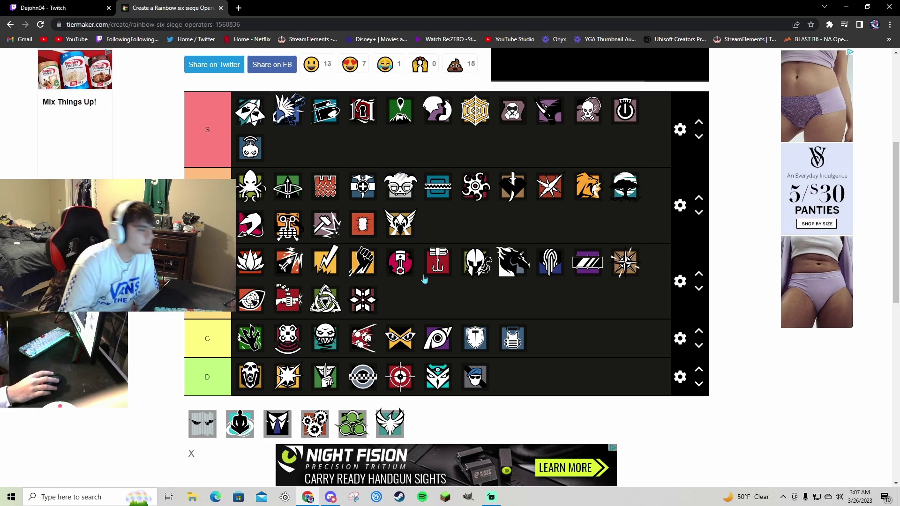
left_click_drag(211, 417, 567, 355)
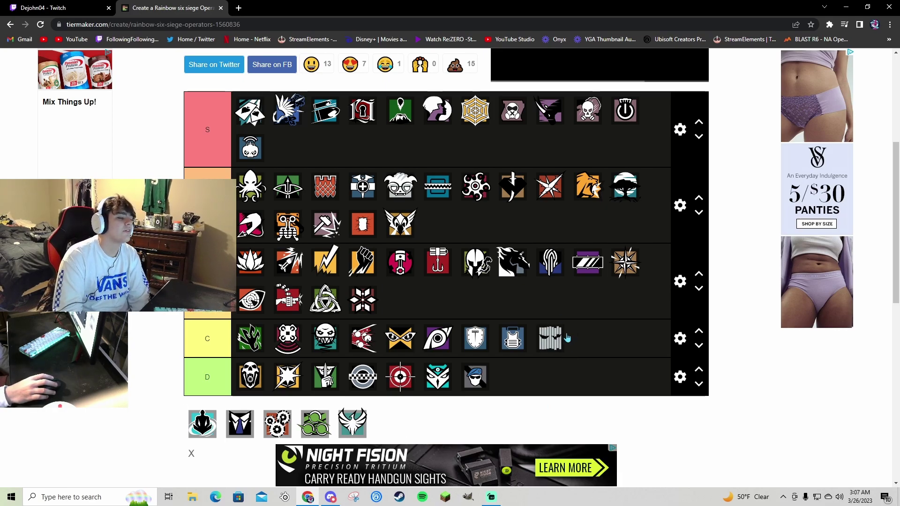
left_click_drag(193, 423, 491, 147)
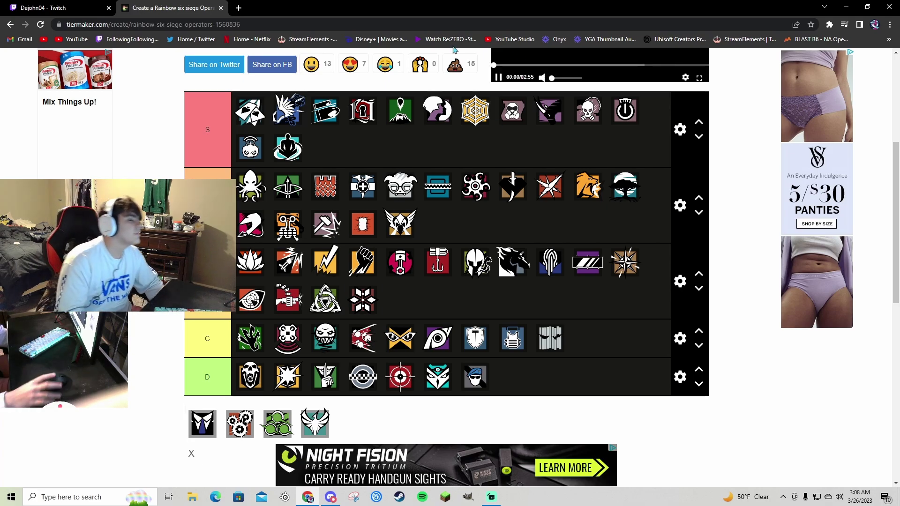
Place the suit-and-tie icon in S, the gear and teal winged icons in A, and the green circles in B
left_click_drag(202, 423, 445, 161)
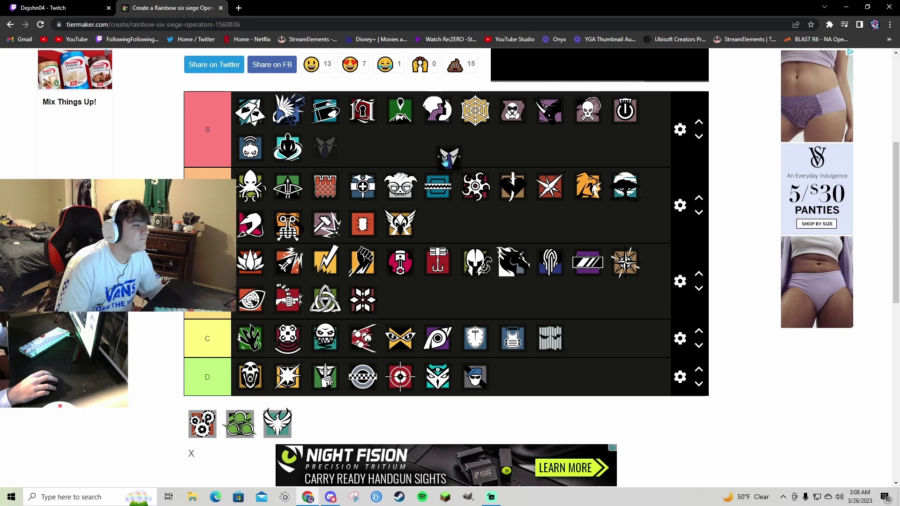
left_click_drag(445, 160, 451, 147)
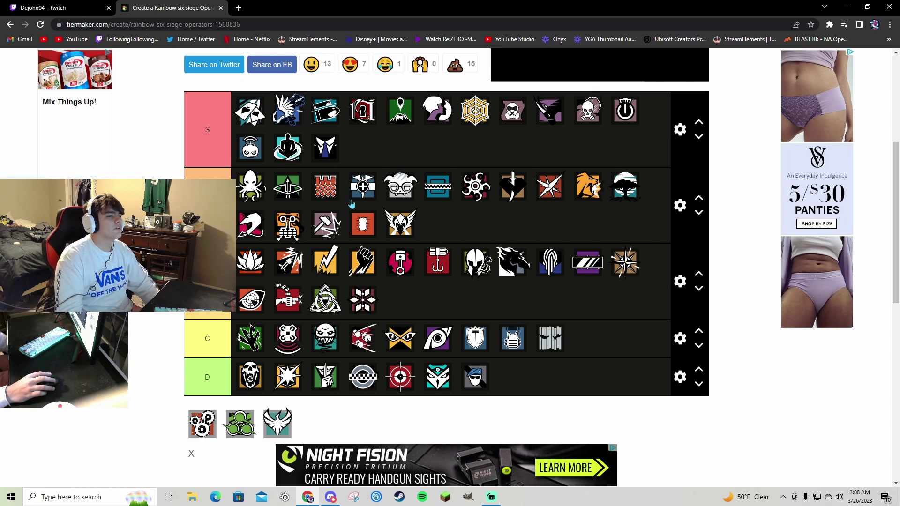
left_click_drag(202, 429, 471, 233)
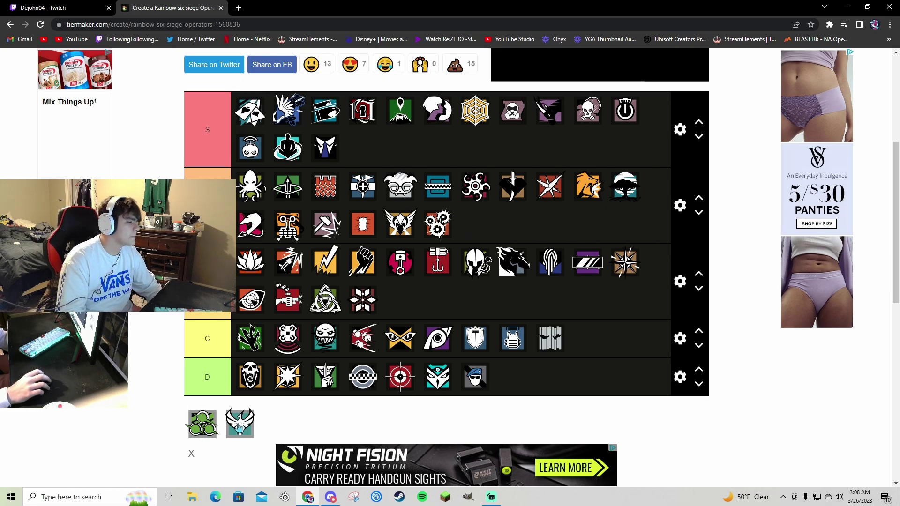
left_click_drag(203, 424, 480, 296)
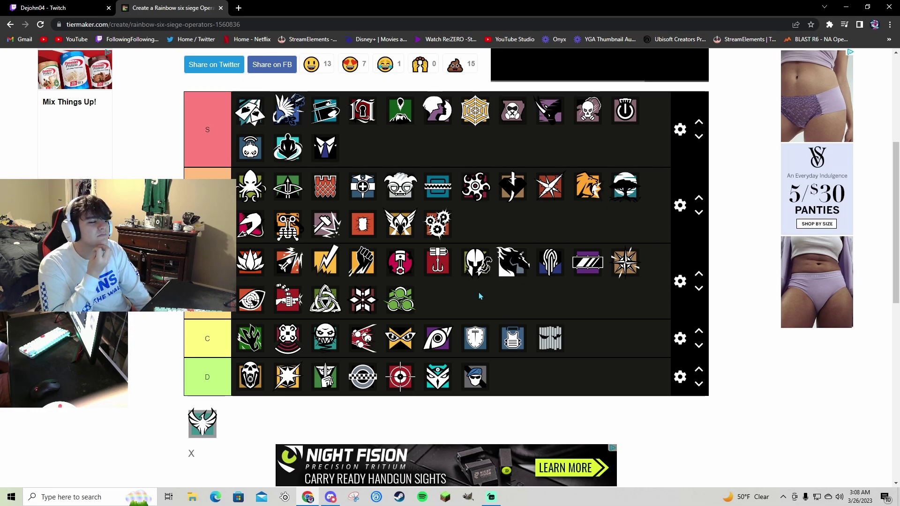
left_click_drag(203, 435, 502, 216)
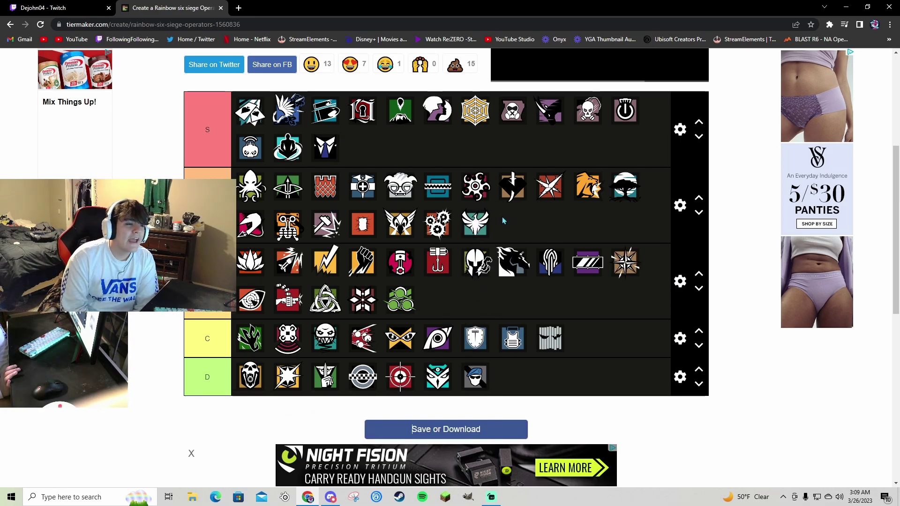